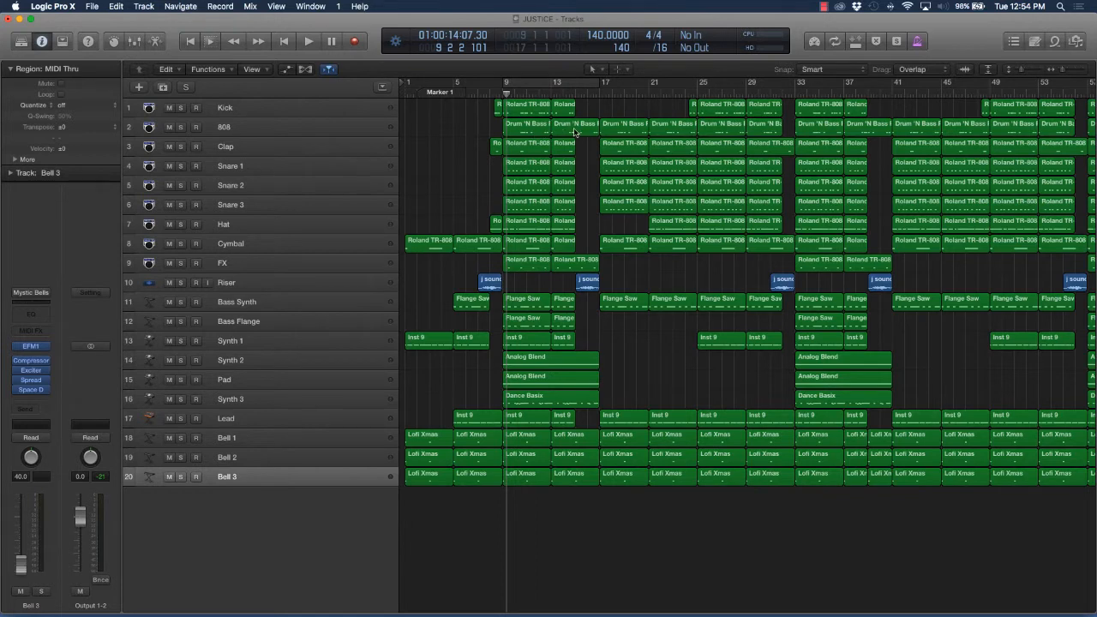
# Set a cycle range from bar 9 to bar 17 of the arrangement.
pyautogui.click(505, 82)
pyautogui.click(504, 83)
pyautogui.moveTo(505, 83); pyautogui.dragTo(597, 86)
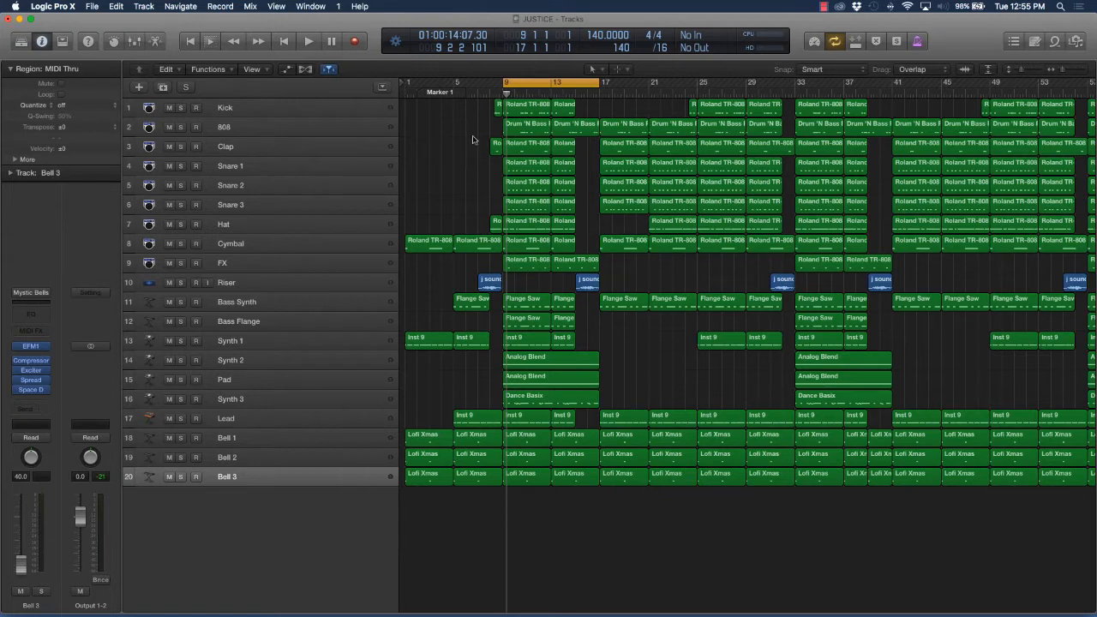
pyautogui.click(511, 83)
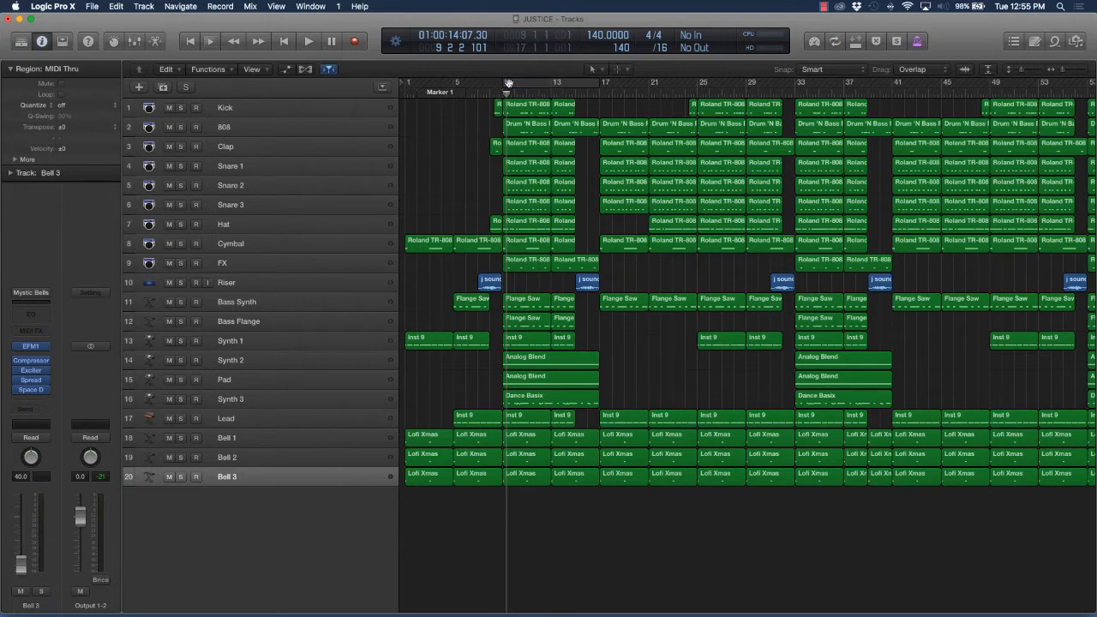
pyautogui.moveTo(504, 83); pyautogui.dragTo(705, 89)
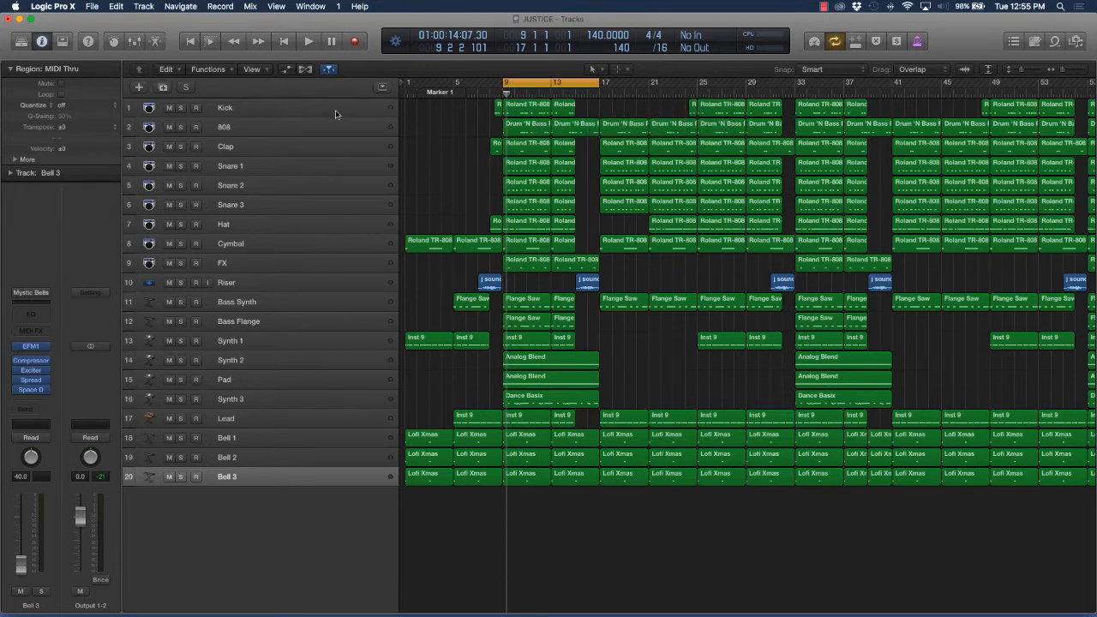
# Solo the Kick track, play a short passage of it from bar 9, and turn its solo off.
pyautogui.click(255, 112)
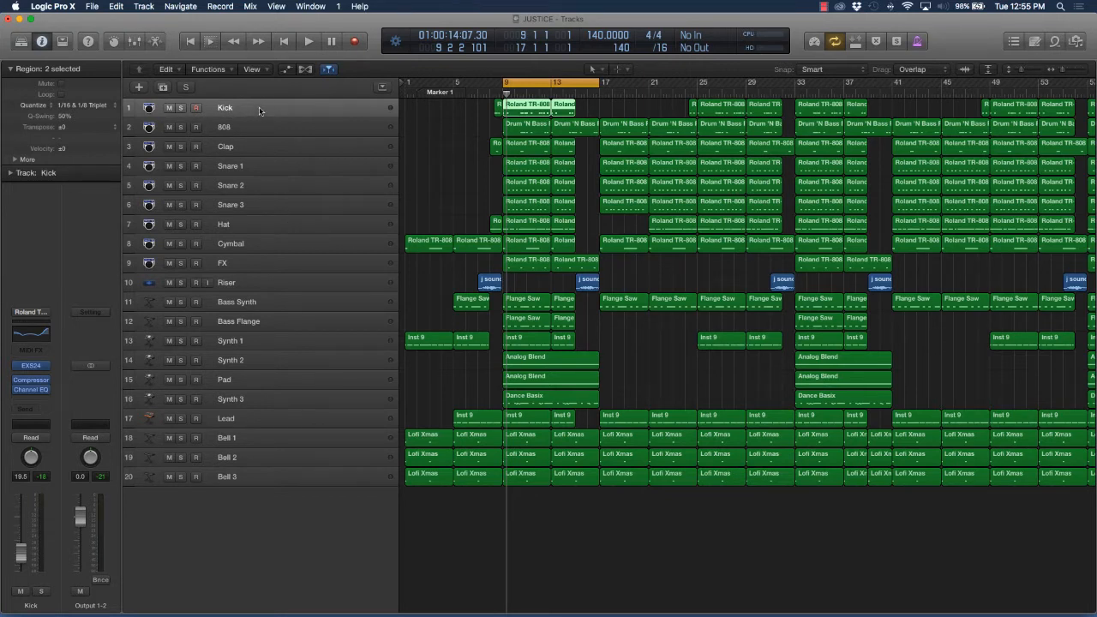
pyautogui.click(182, 109)
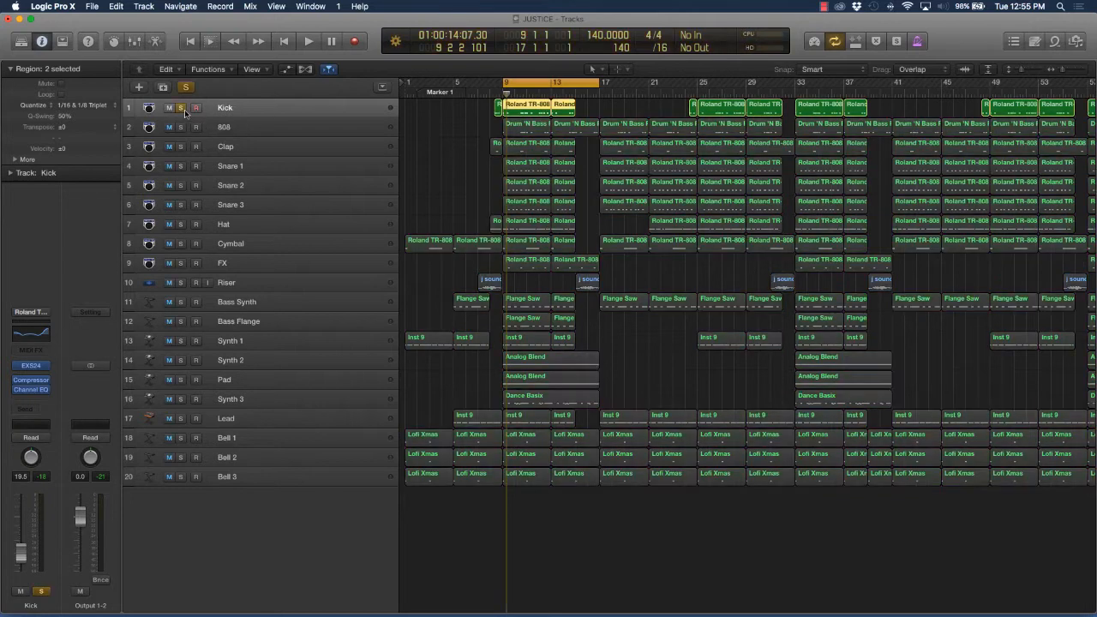
pyautogui.press('space')
pyautogui.press('space')
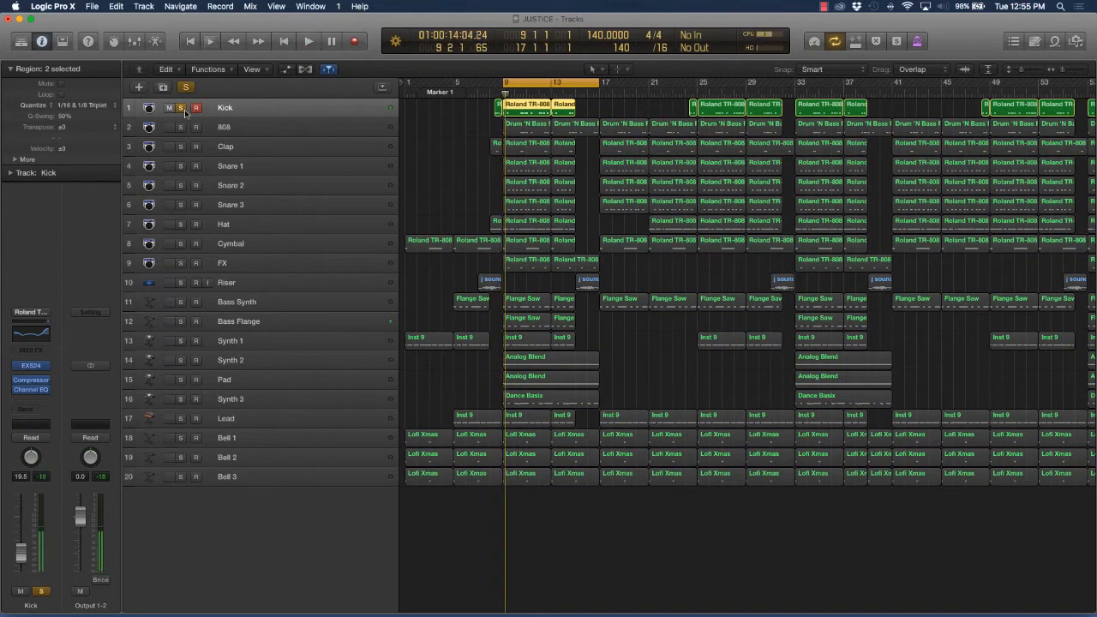
pyautogui.click(181, 109)
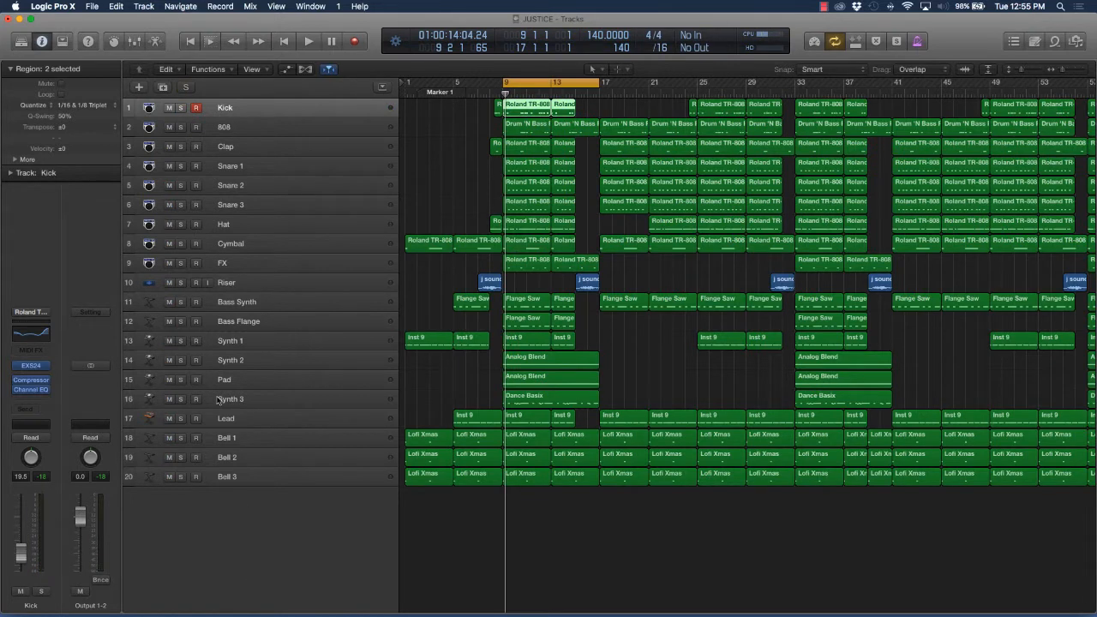
# Name the first track Kick.
pyautogui.doubleClick(227, 108)
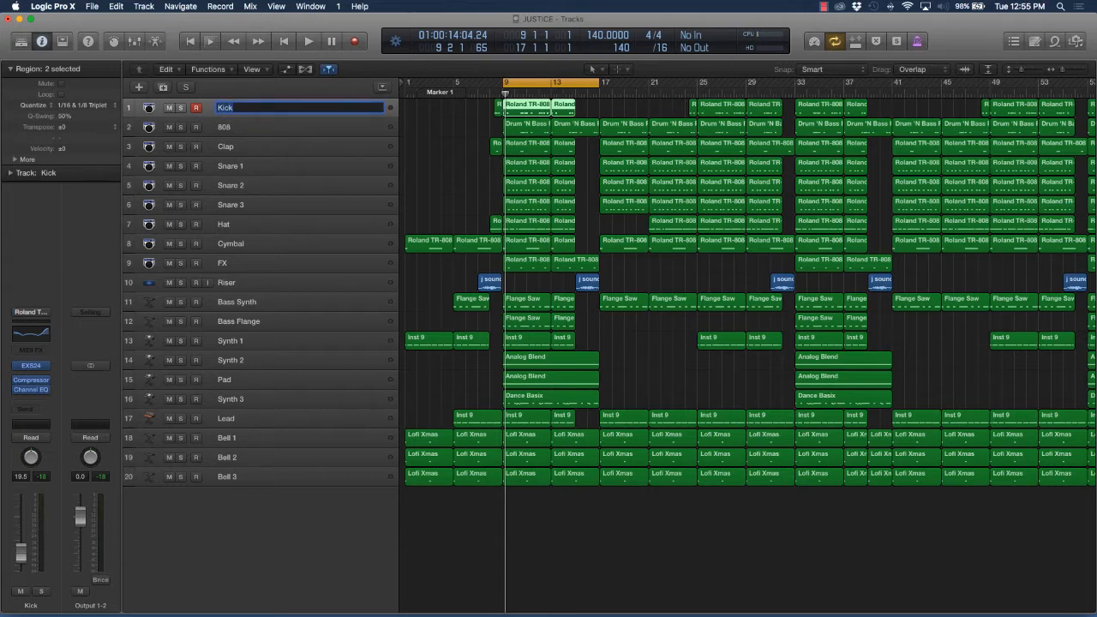
pyautogui.write('K')
pyautogui.press('Return')
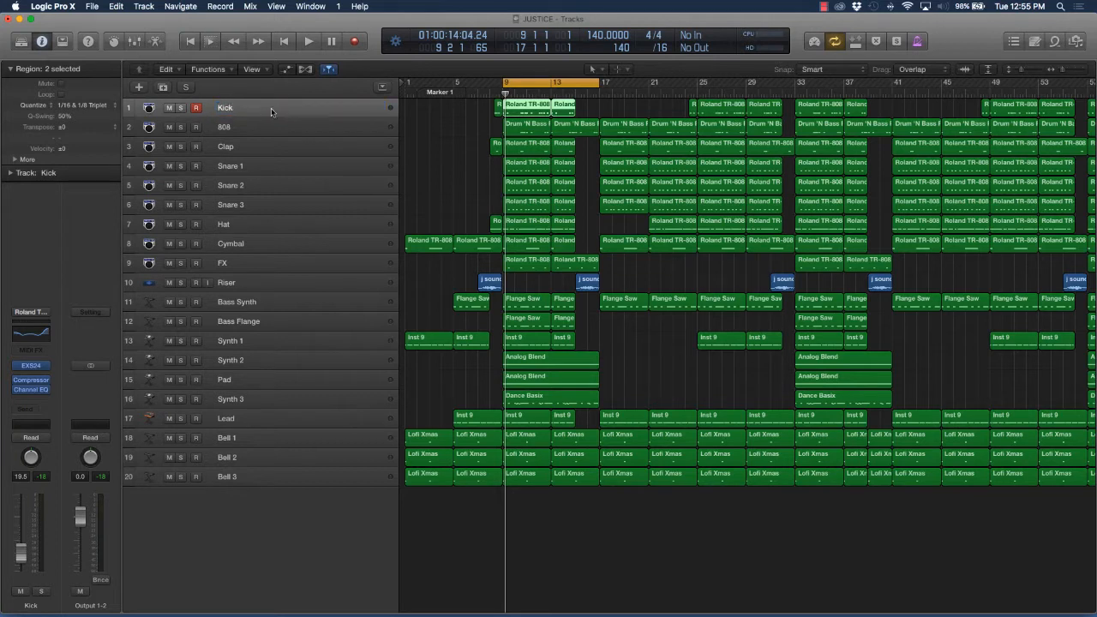
# Audition the 808 track in solo from bar 9, and turn off its solo and the cycle range.
pyautogui.click(202, 131)
pyautogui.click(181, 128)
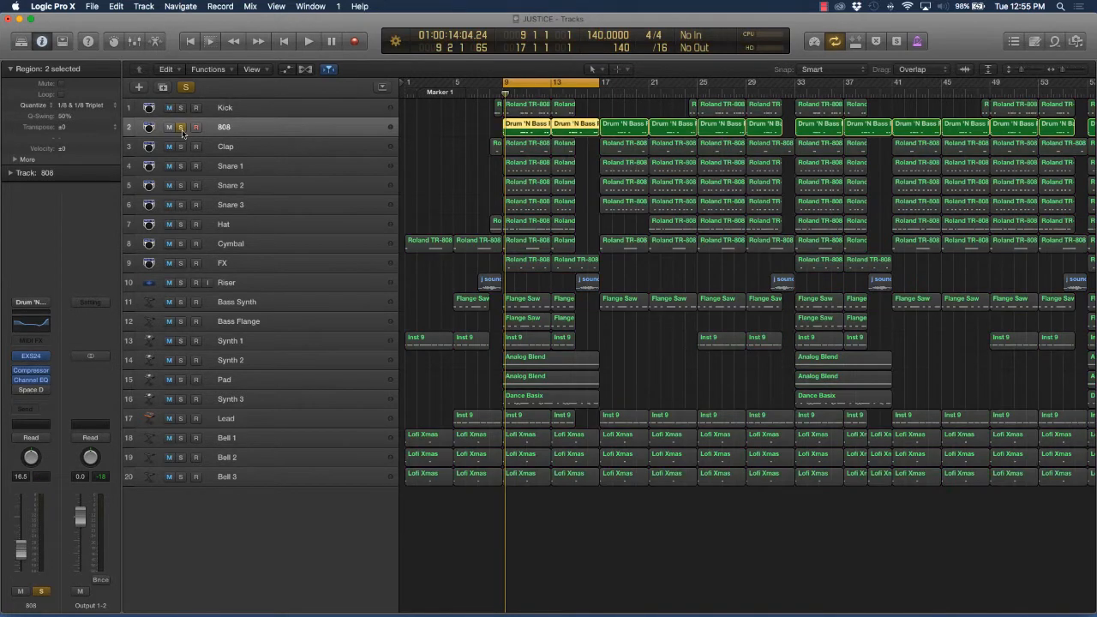
pyautogui.press('space')
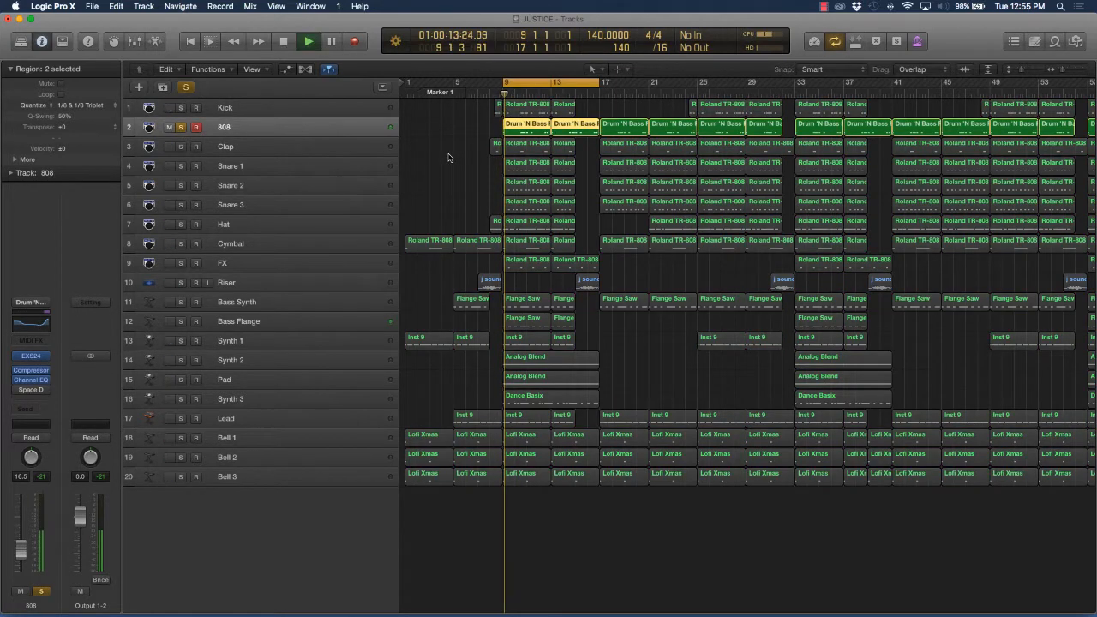
pyautogui.click(180, 128)
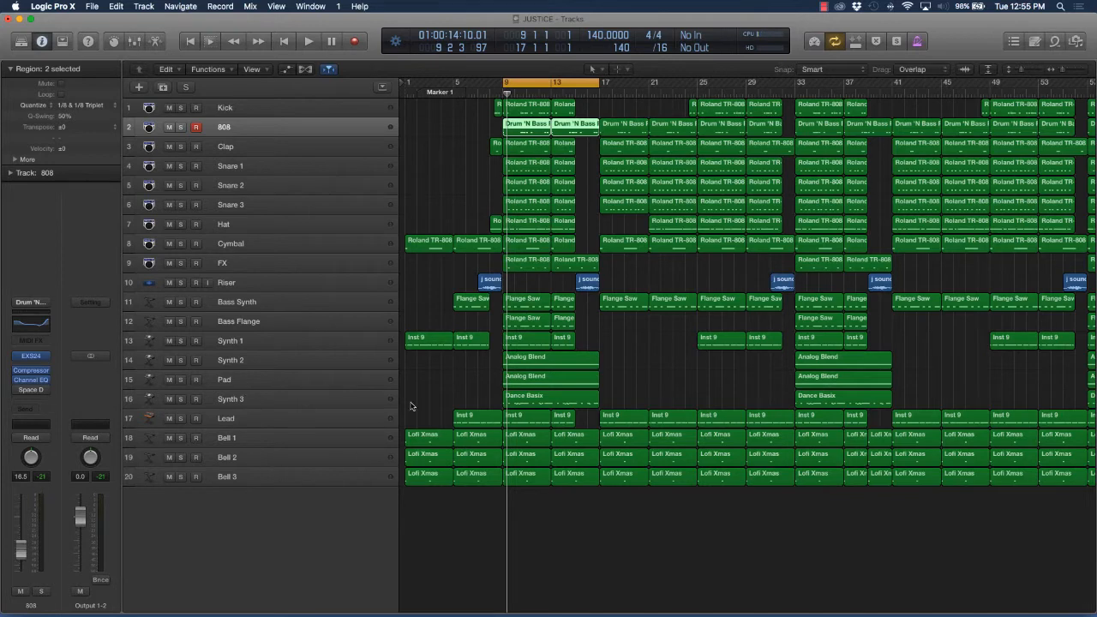
pyautogui.click(458, 148)
pyautogui.click(526, 83)
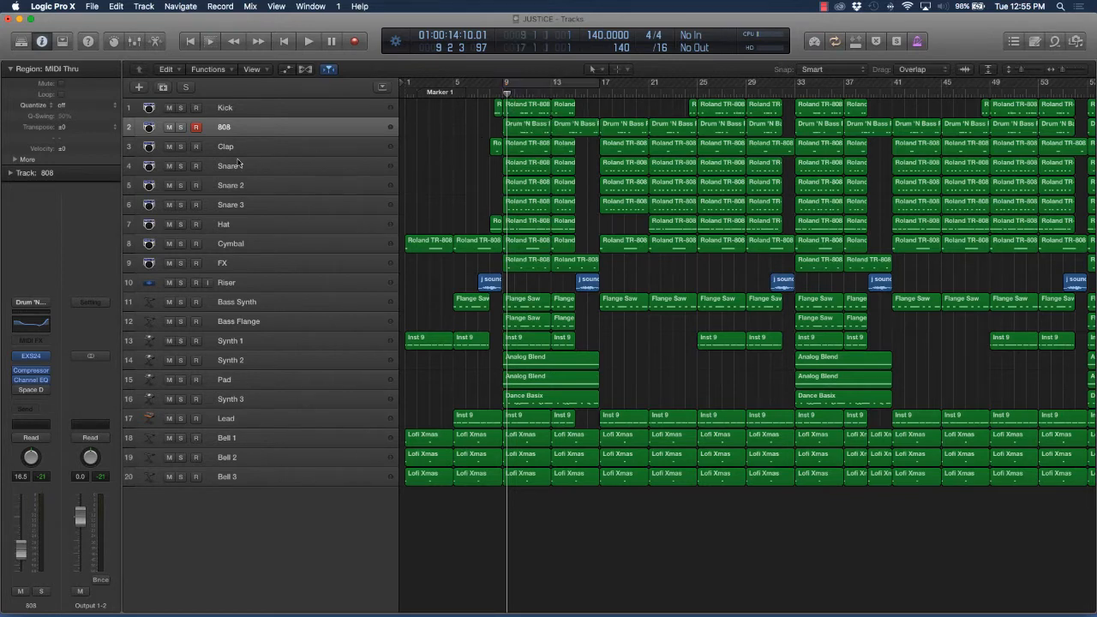
# Move the 808 track directly below Riser and the Cymbal track directly below Synth 2.
pyautogui.moveTo(247, 127); pyautogui.dragTo(254, 298)
pyautogui.click(251, 224)
pyautogui.moveTo(250, 224); pyautogui.dragTo(255, 367)
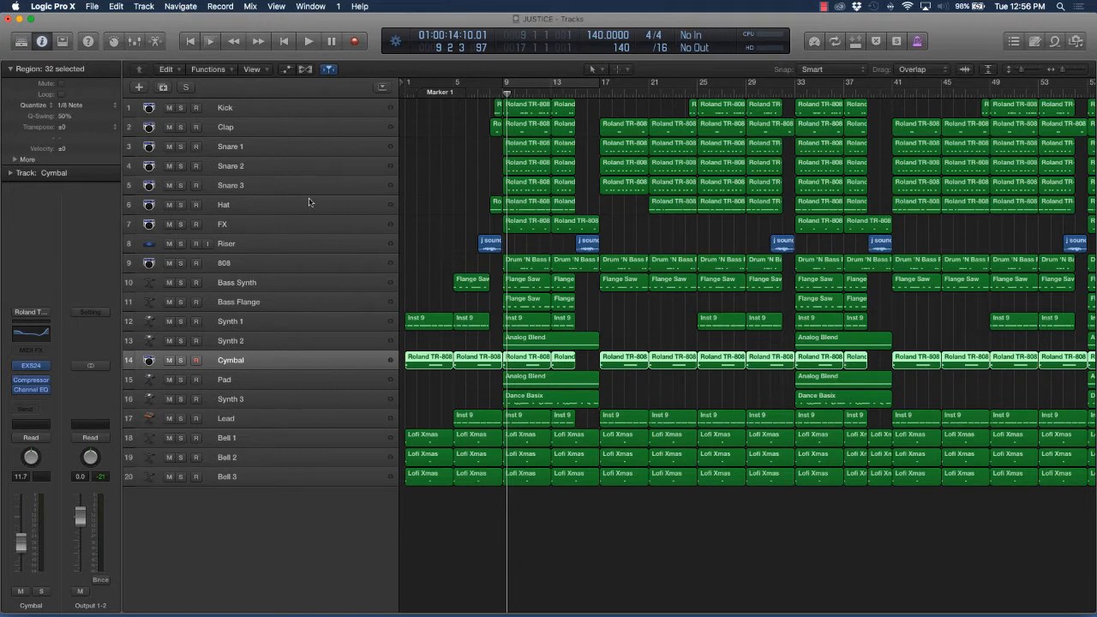
pyautogui.click(446, 196)
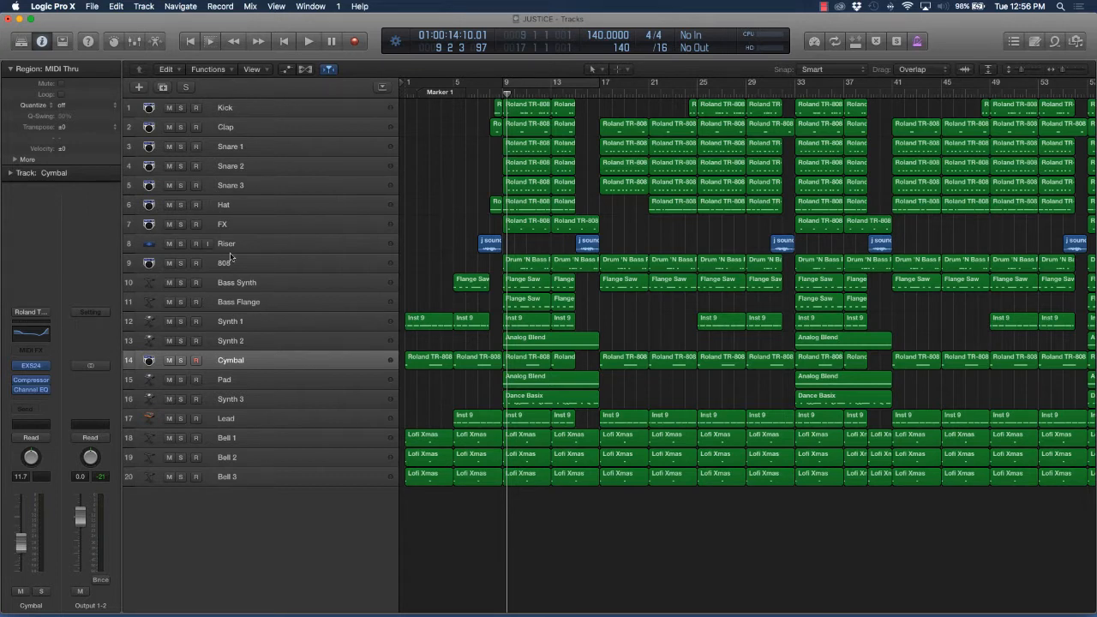
# Reorder the tracks so 808 sits directly below Kick, Cymbal directly above Riser, and Synth 3 directly above Pad.
pyautogui.click(205, 265)
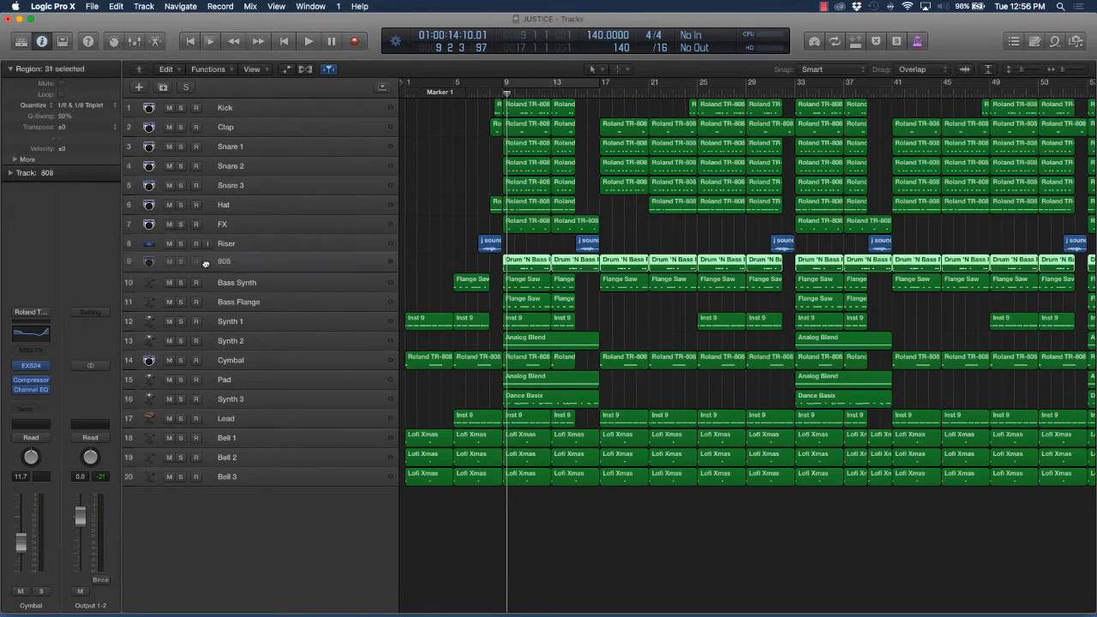
pyautogui.moveTo(206, 264); pyautogui.dragTo(203, 127)
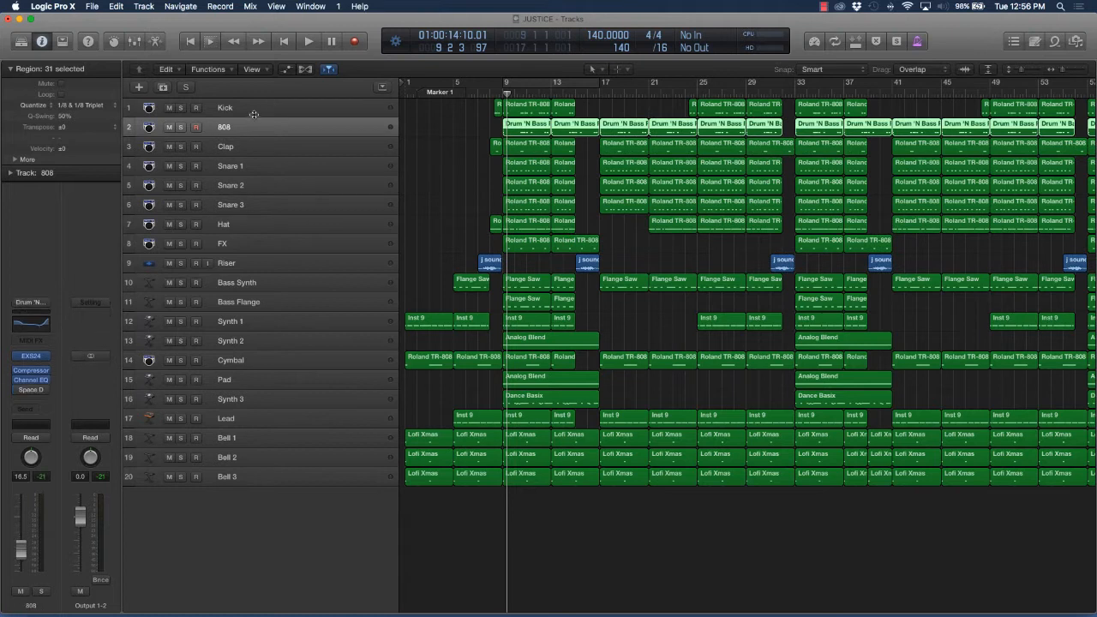
pyautogui.click(426, 142)
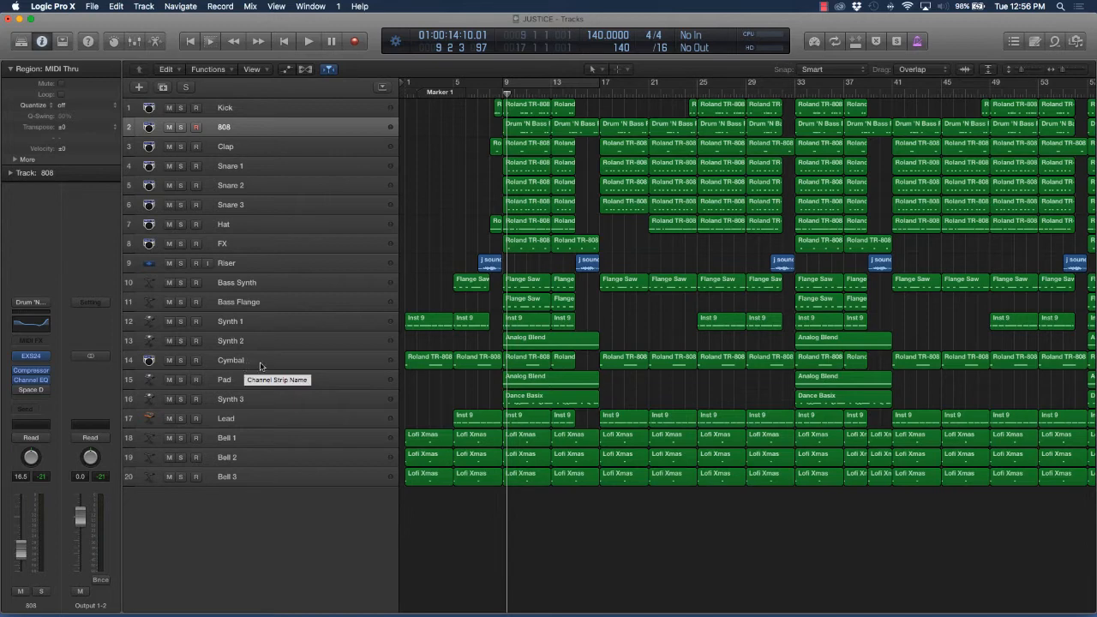
pyautogui.moveTo(257, 367); pyautogui.dragTo(262, 263)
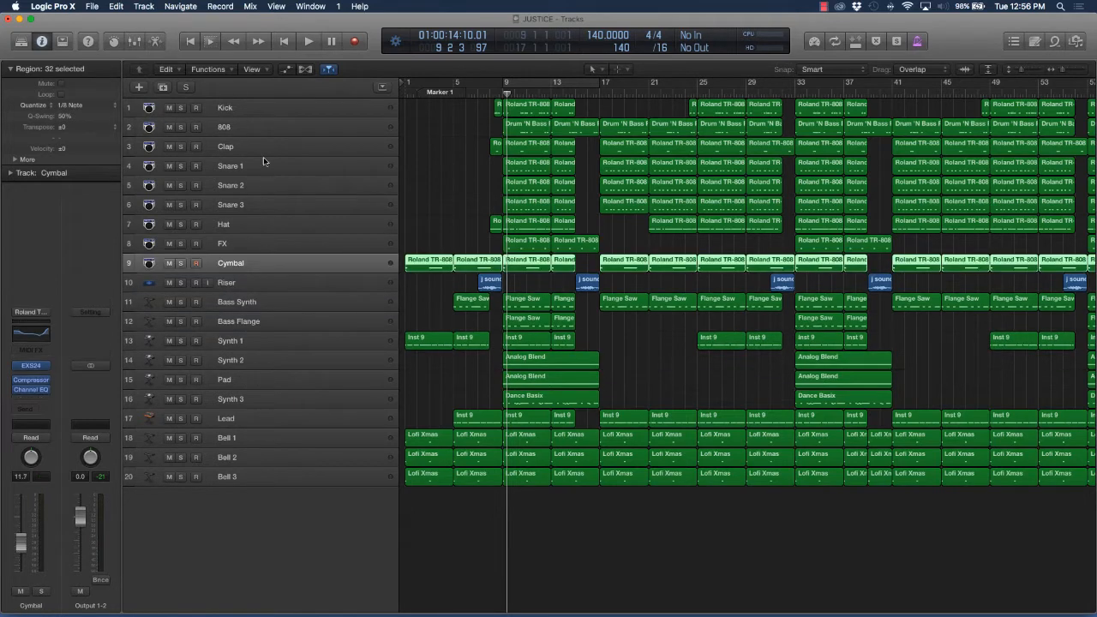
pyautogui.click(454, 216)
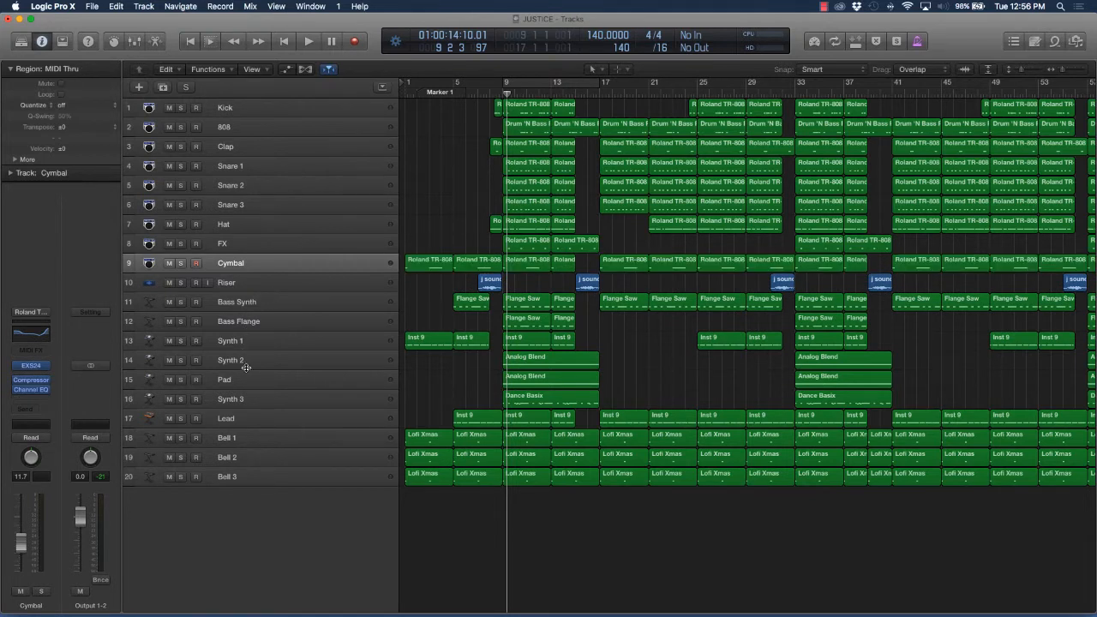
pyautogui.moveTo(250, 403); pyautogui.dragTo(253, 378)
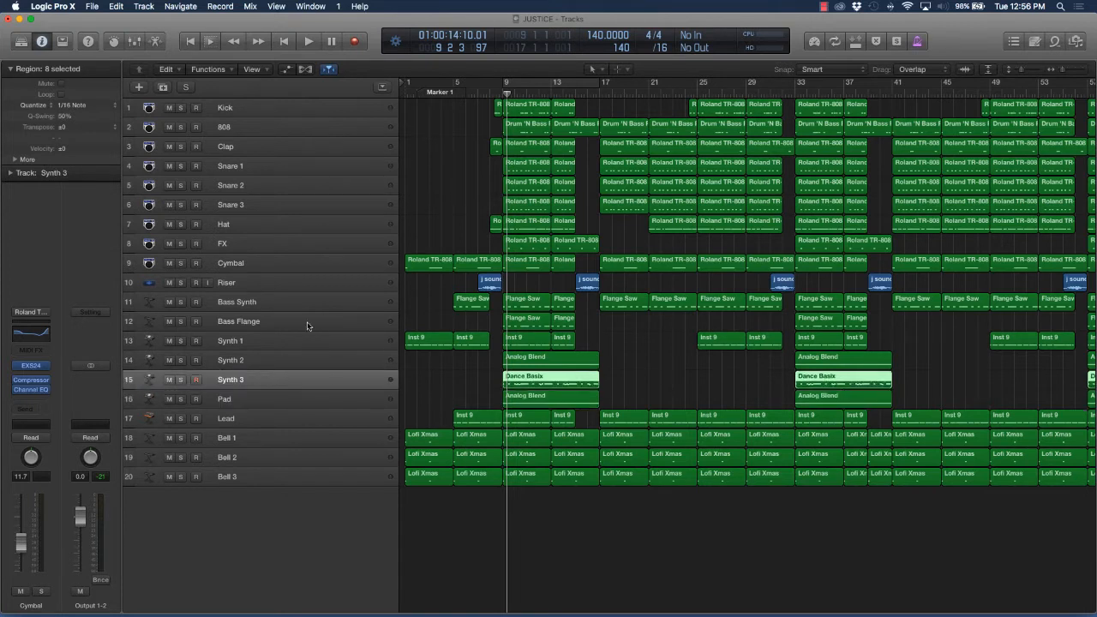
pyautogui.click(456, 384)
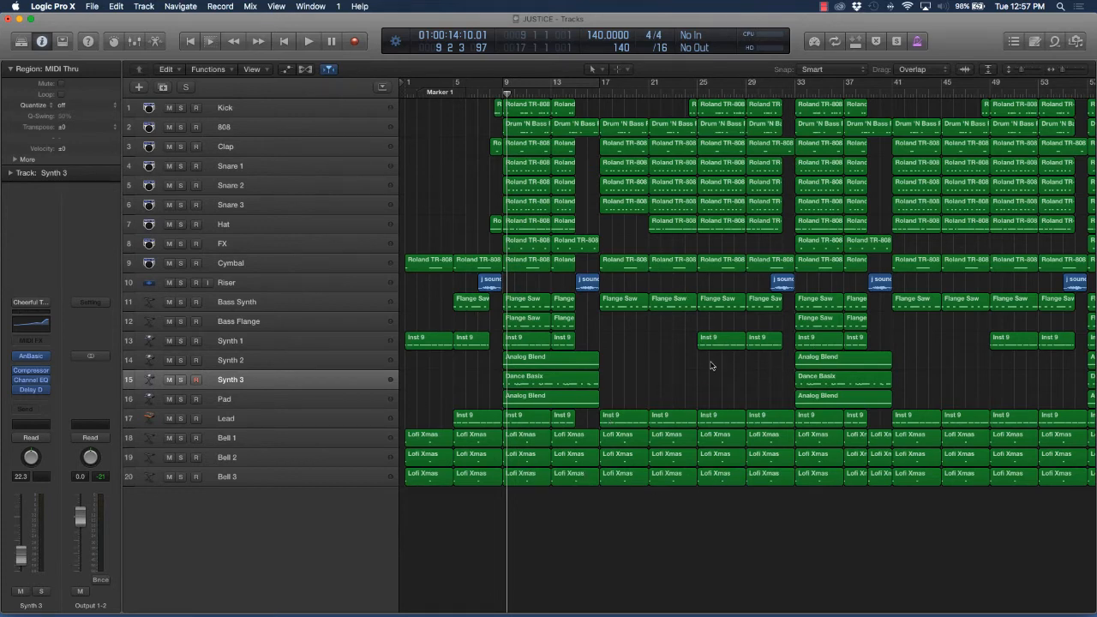
# Select all regions in the project and name them by their tracks.
pyautogui.hscroll(15, 675, 398)
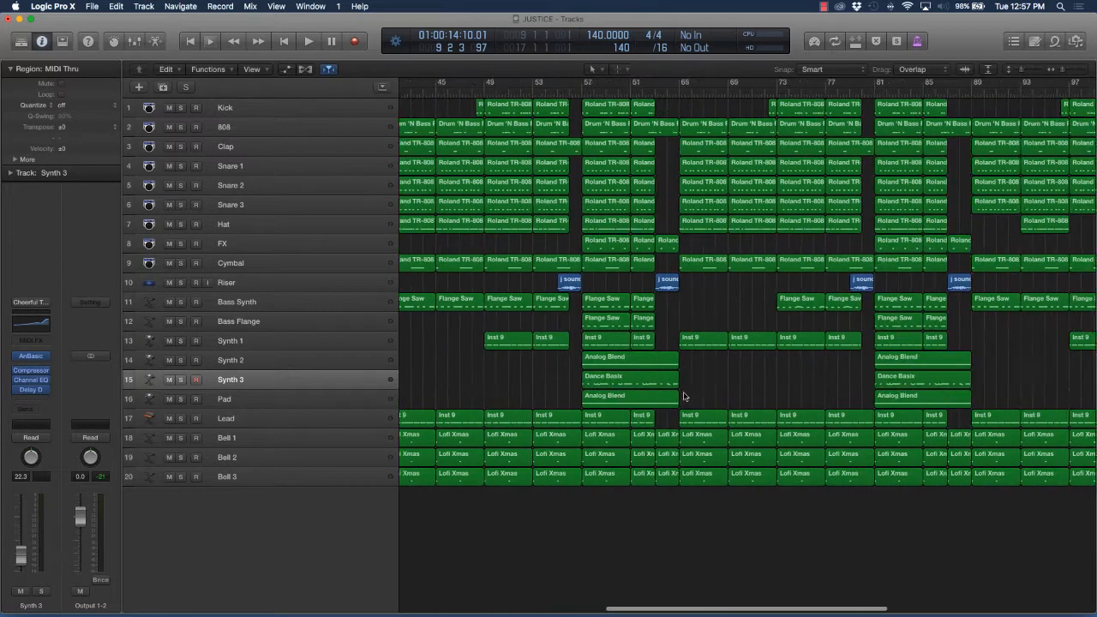
pyautogui.hscroll(-15, 685, 394)
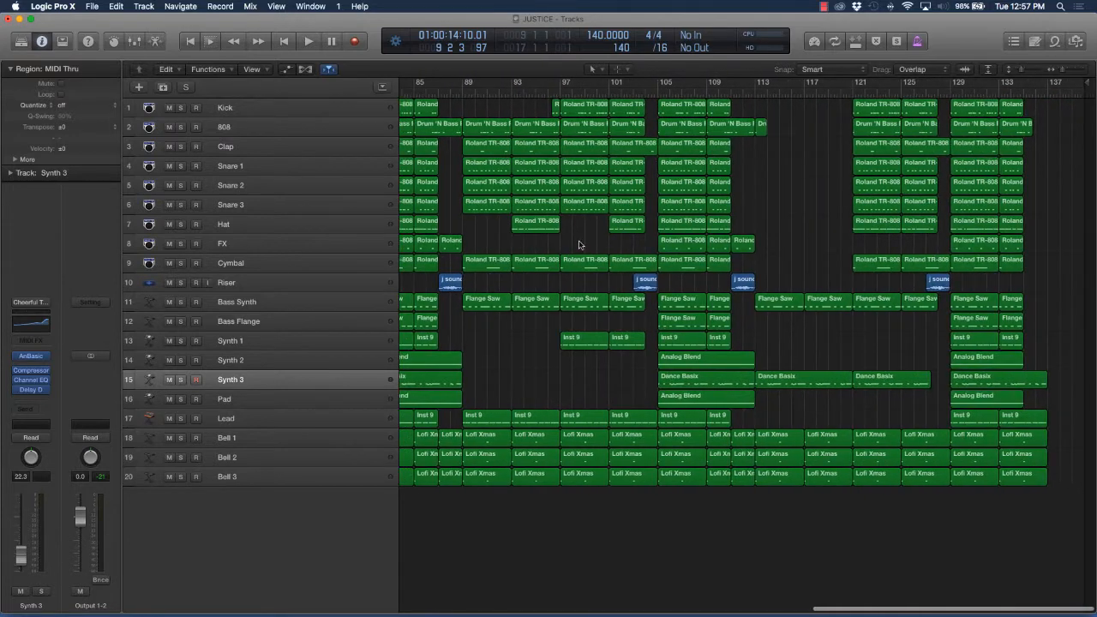
pyautogui.hscroll(-6, 590, 243)
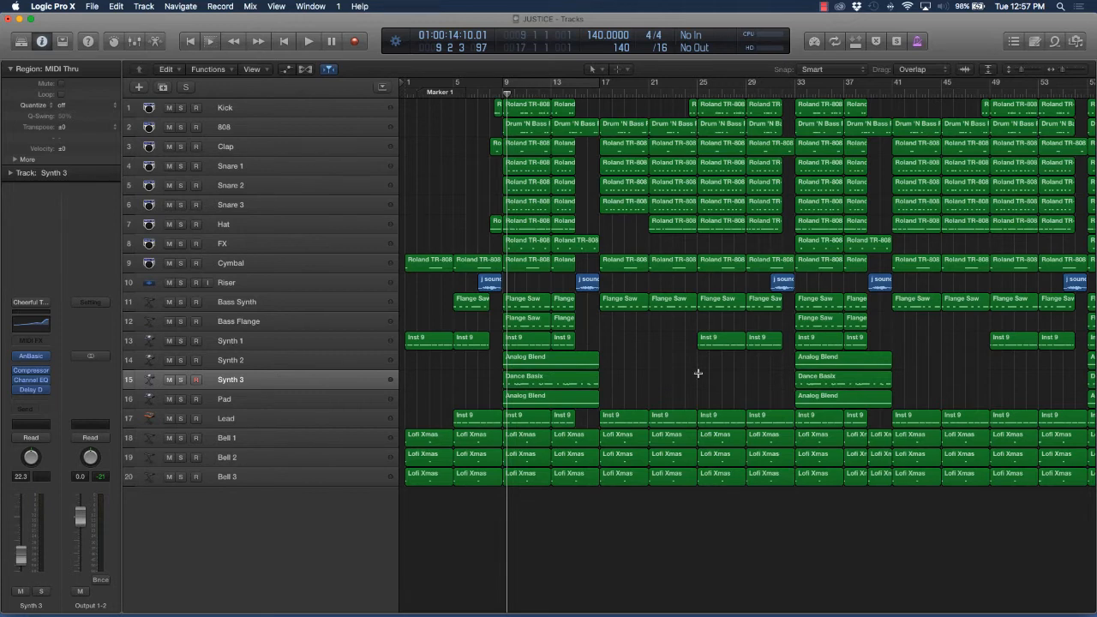
pyautogui.press('super+a')
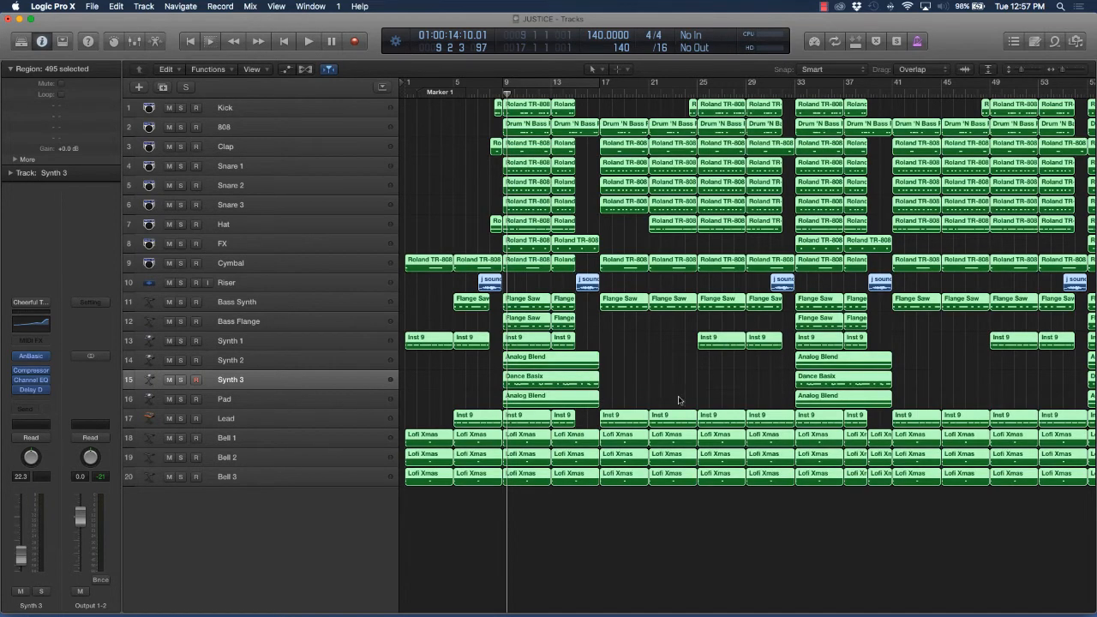
pyautogui.rightClick(541, 368)
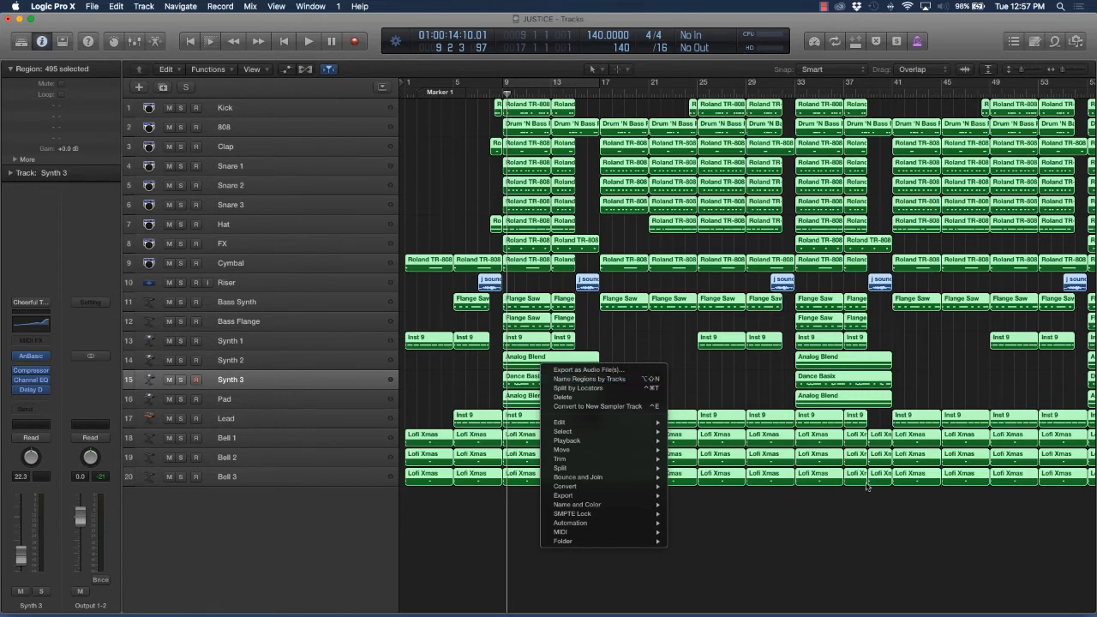
pyautogui.click(690, 376)
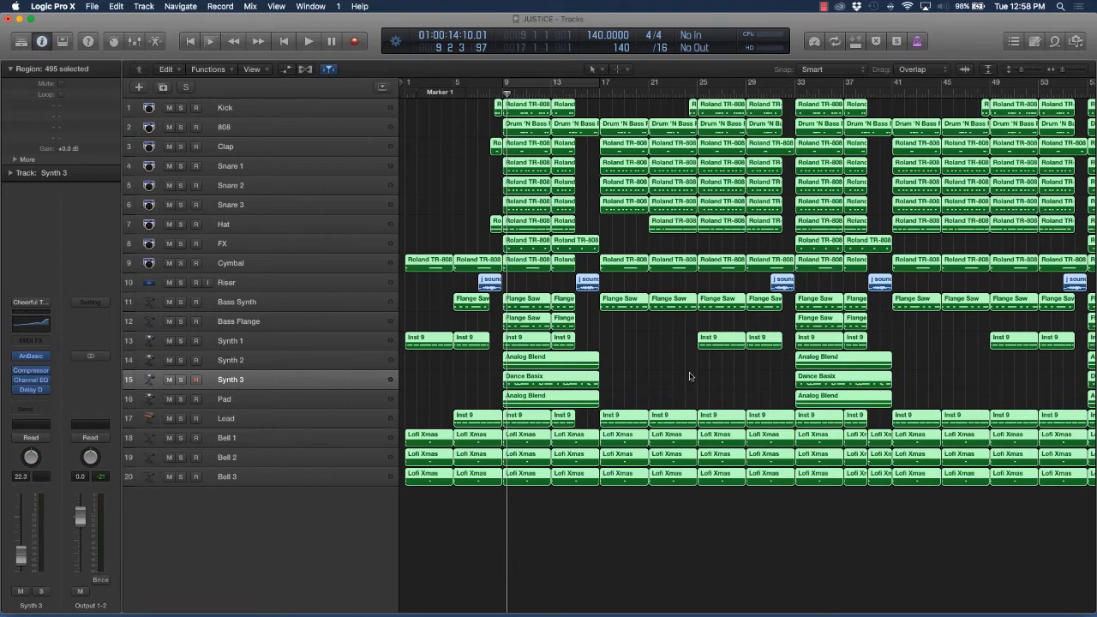
pyautogui.hotkey('alt', 'shift', 'n')
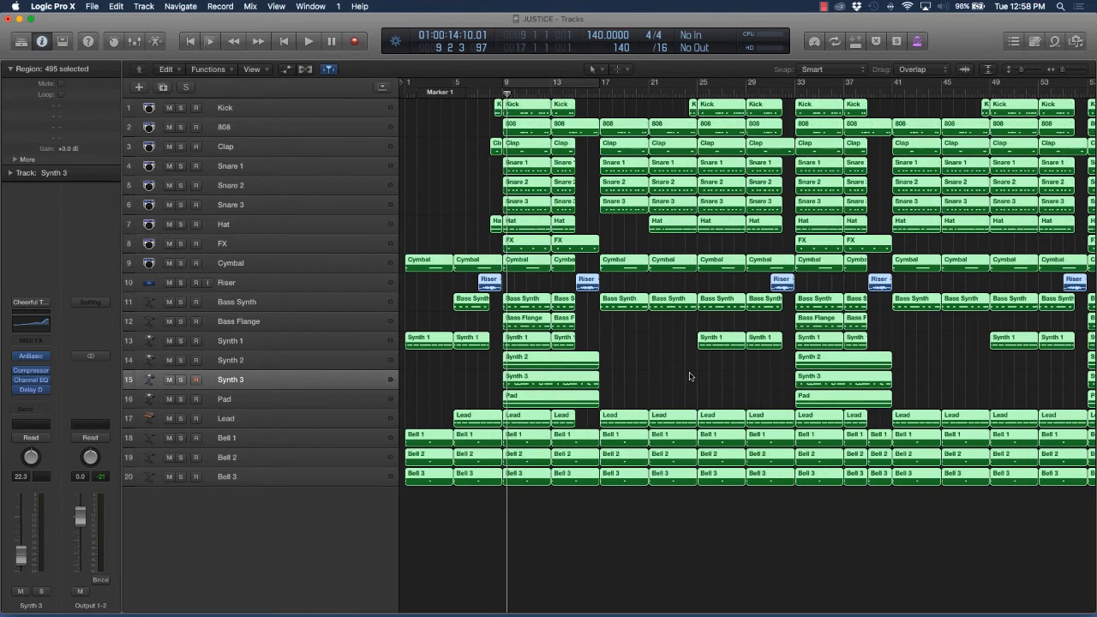
pyautogui.click(689, 377)
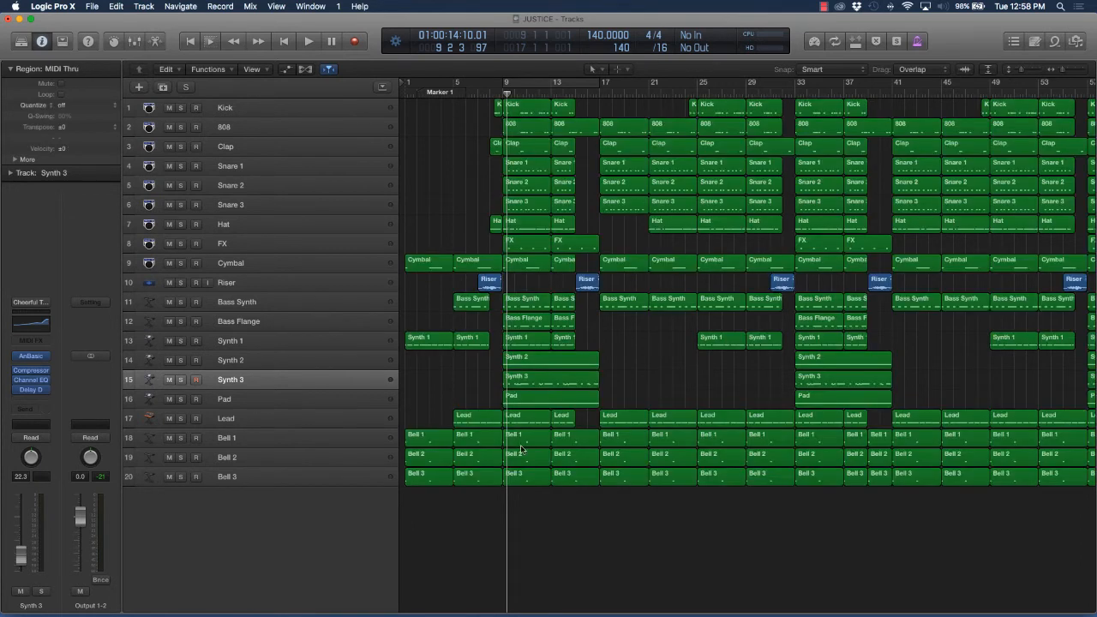
# Review the region names on the Kick track and across the arrangement through to its end.
pyautogui.click(255, 112)
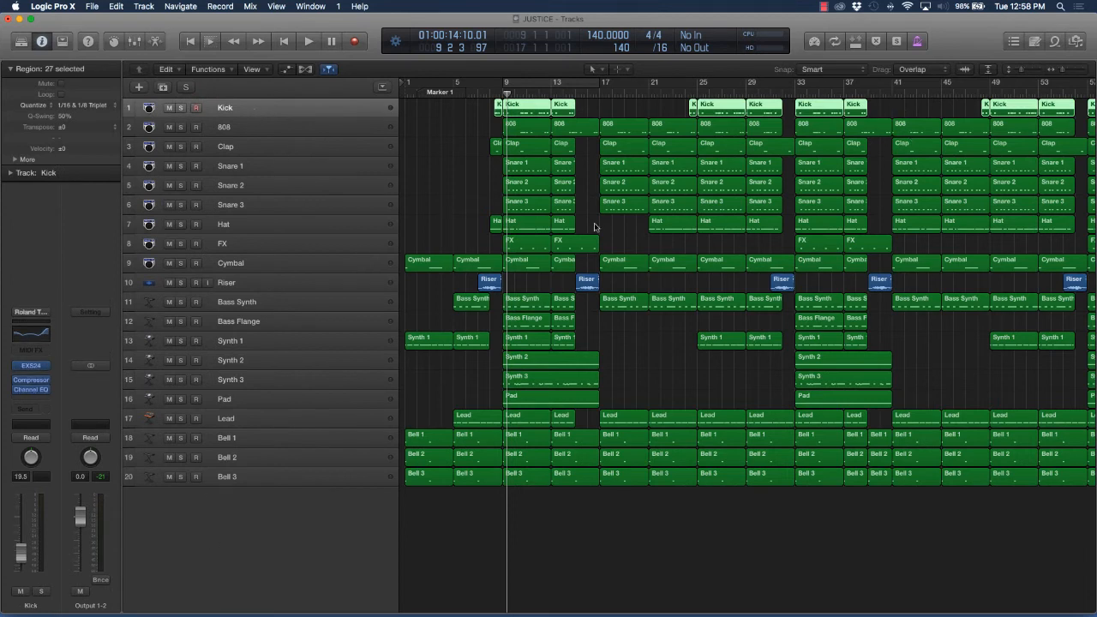
pyautogui.click(441, 188)
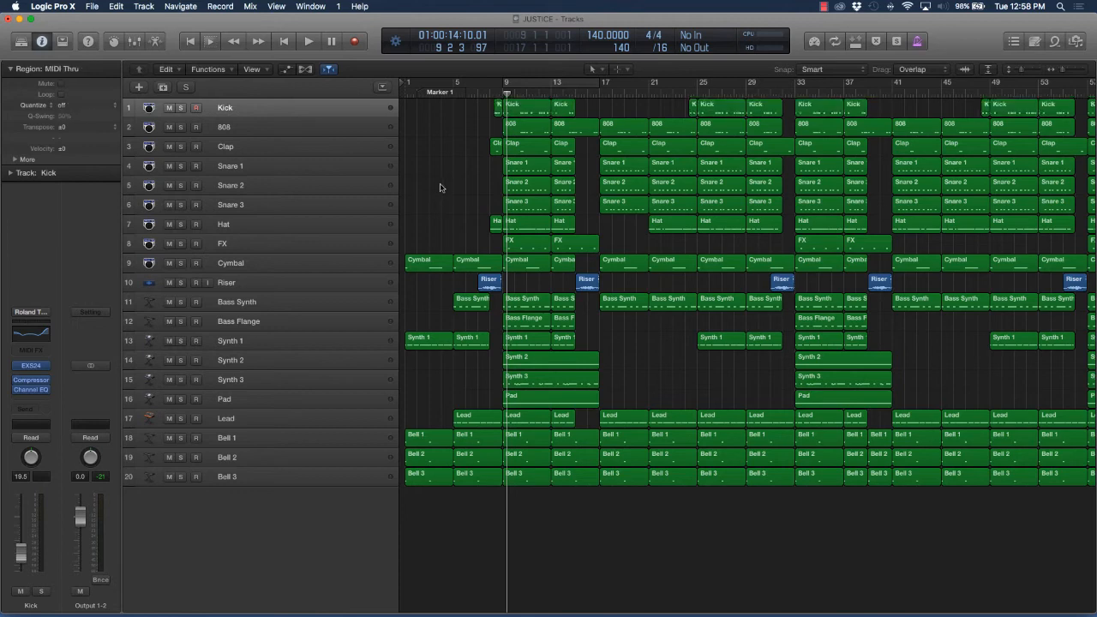
pyautogui.hscroll(15, 719, 274)
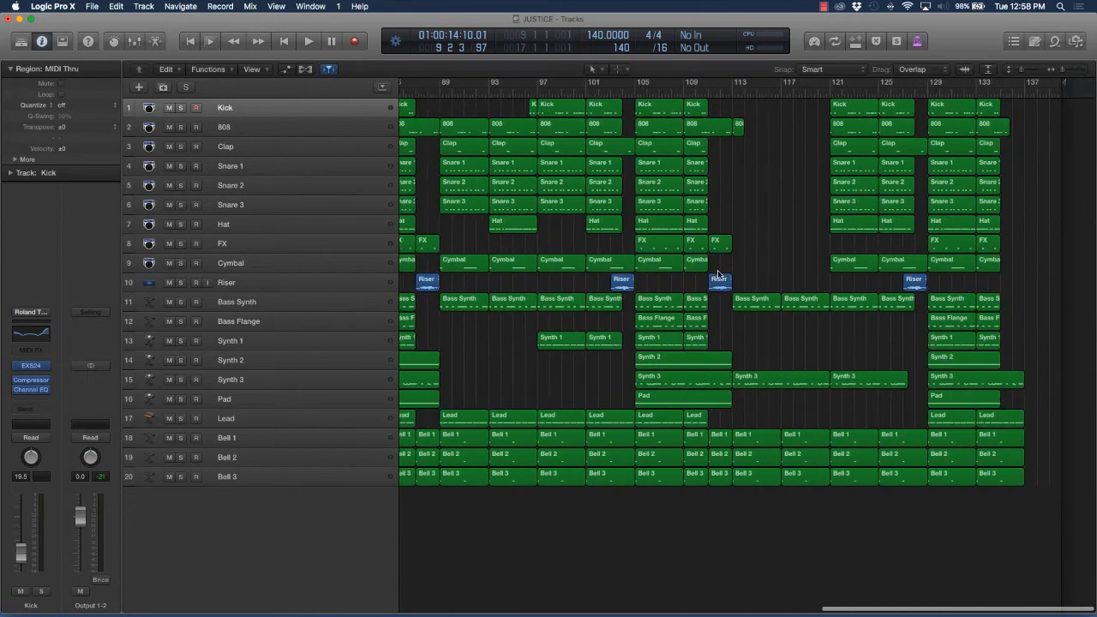
pyautogui.hscroll(-15, 718, 274)
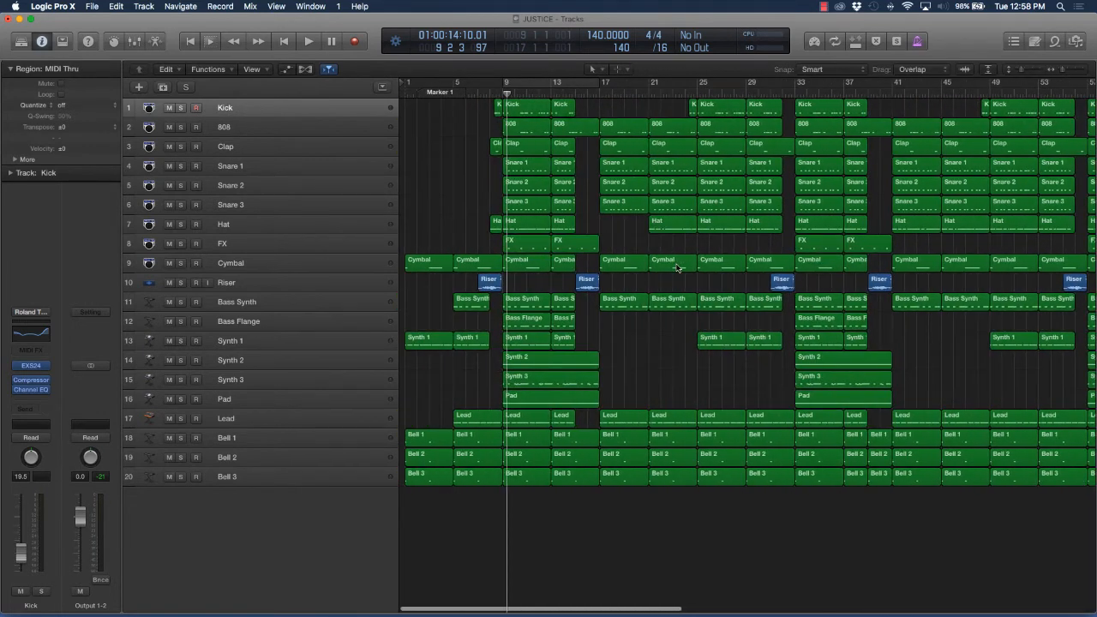